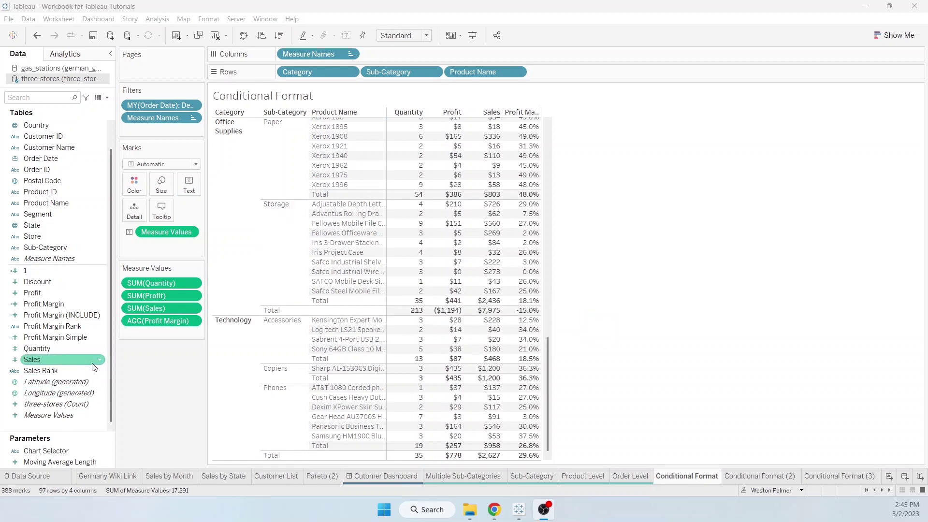
- Review the Profit Margin Rank and Sales Rank calculations in the formula editor
right_click(99, 326)
left_click(127, 167)
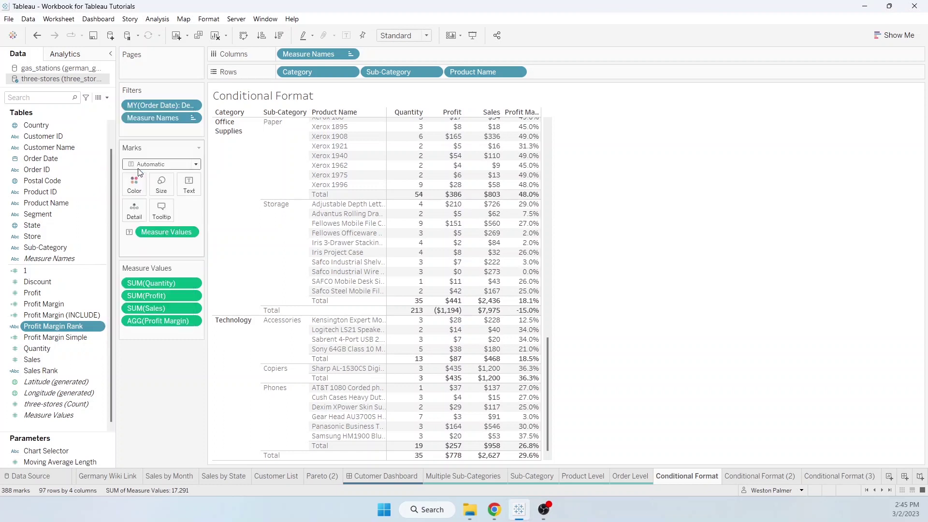
scroll(331, 349, "up", 8)
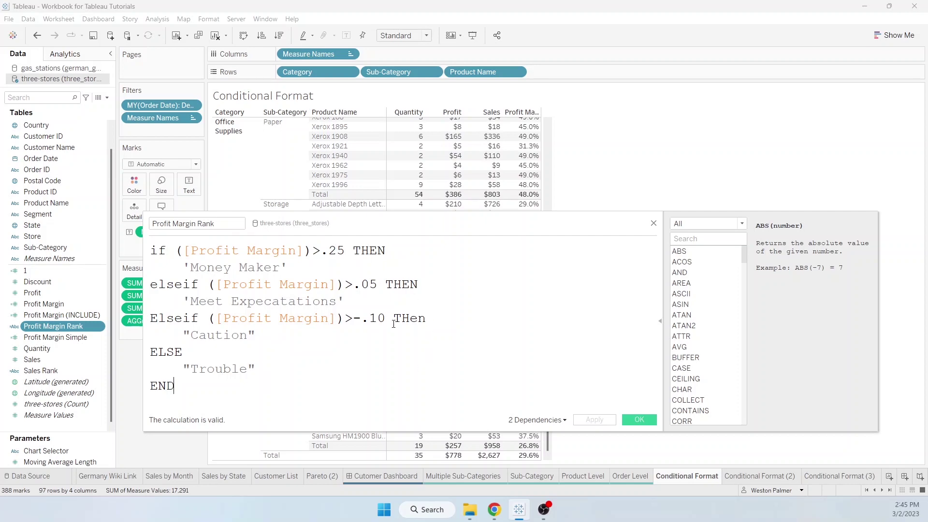
left_click(647, 418)
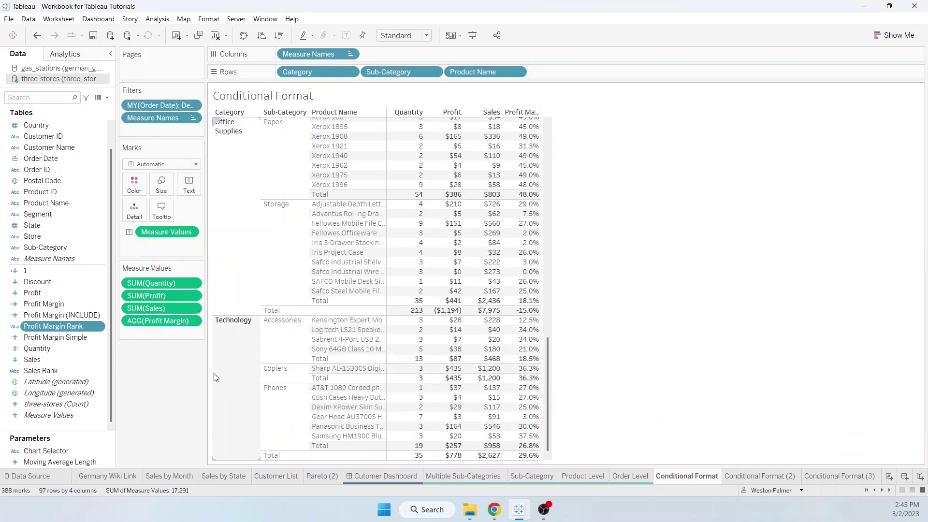
left_click(99, 371)
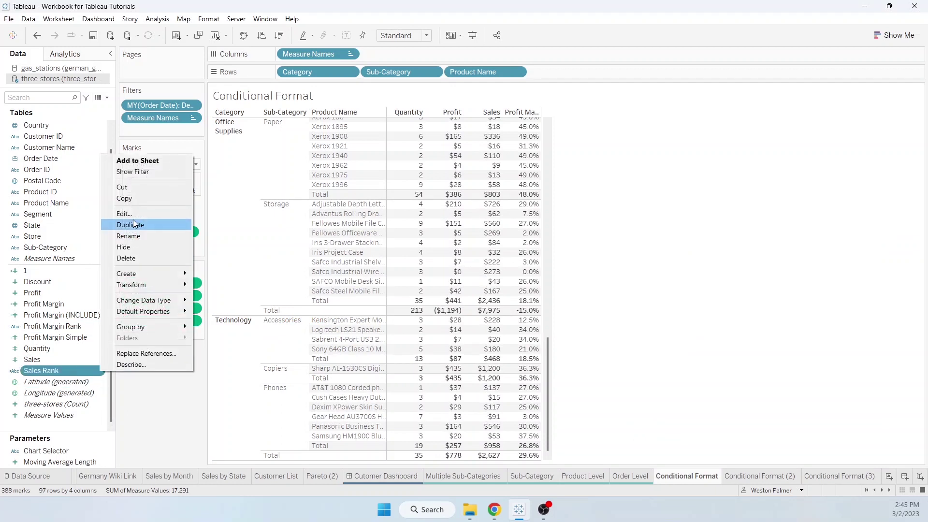
left_click(128, 213)
scroll(312, 381, "up", 4)
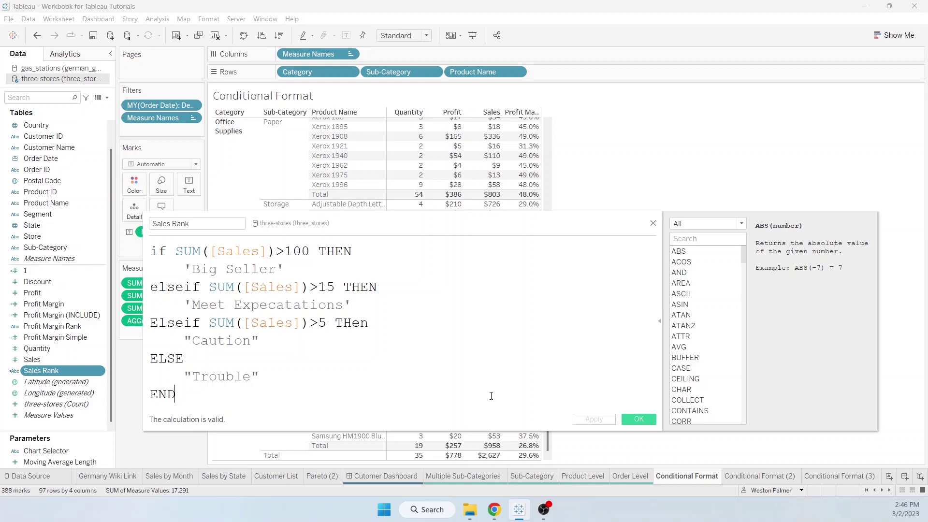
left_click(636, 420)
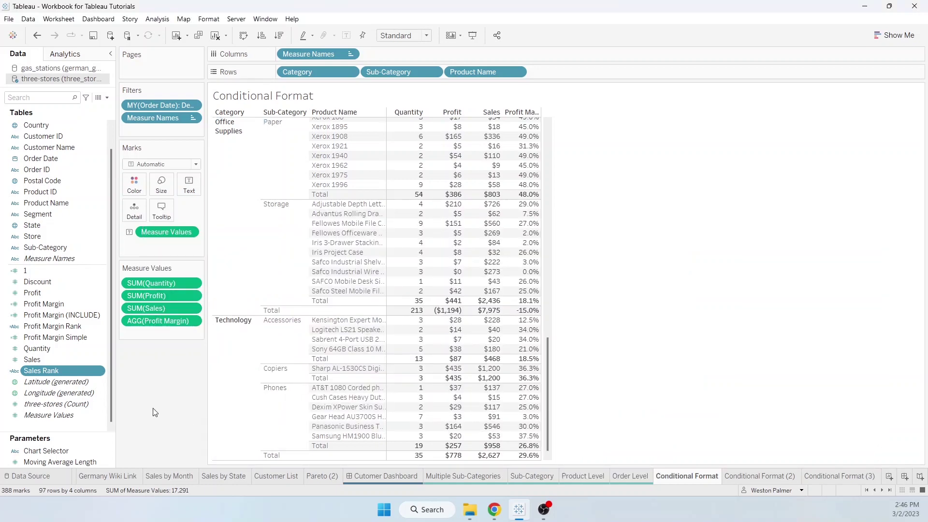
- Try Sales Rank on Color, then replace it with Profit Margin Rank
left_click_drag(60, 370, 132, 190)
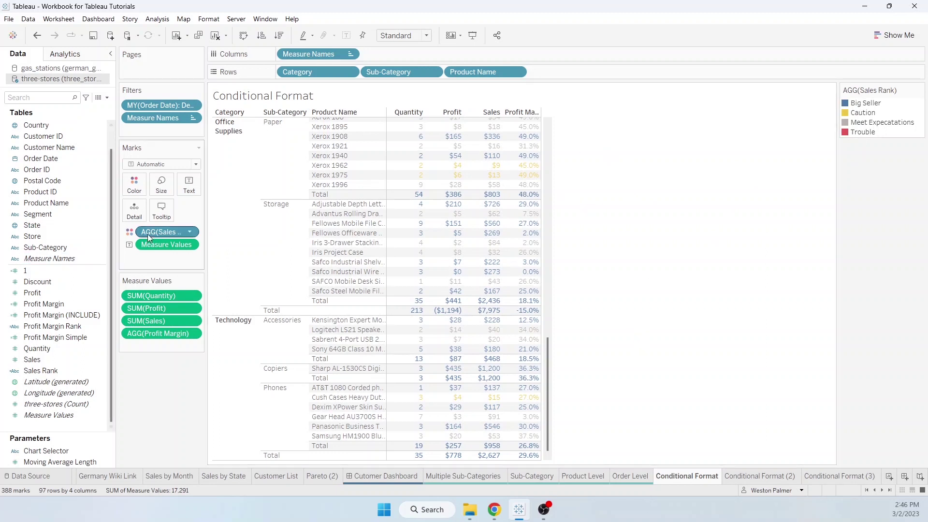
left_click_drag(149, 233, 136, 401)
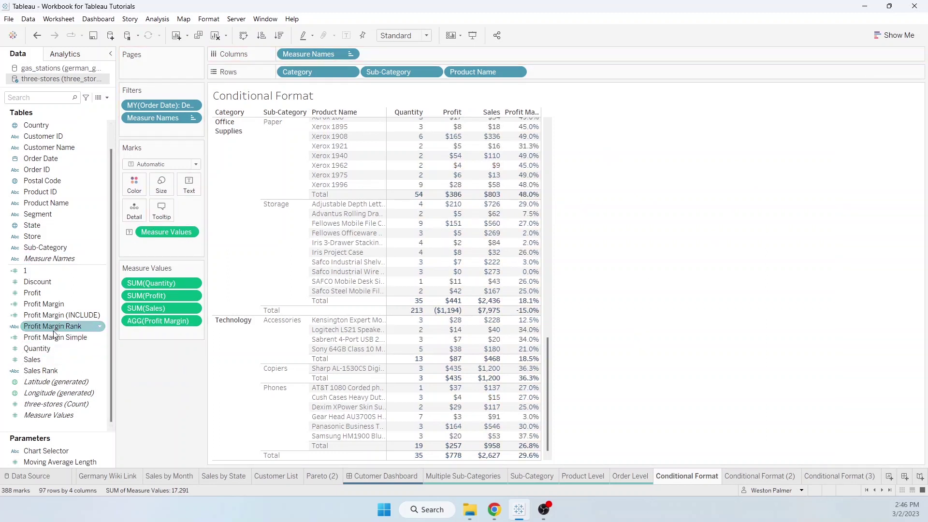
left_click_drag(53, 330, 137, 190)
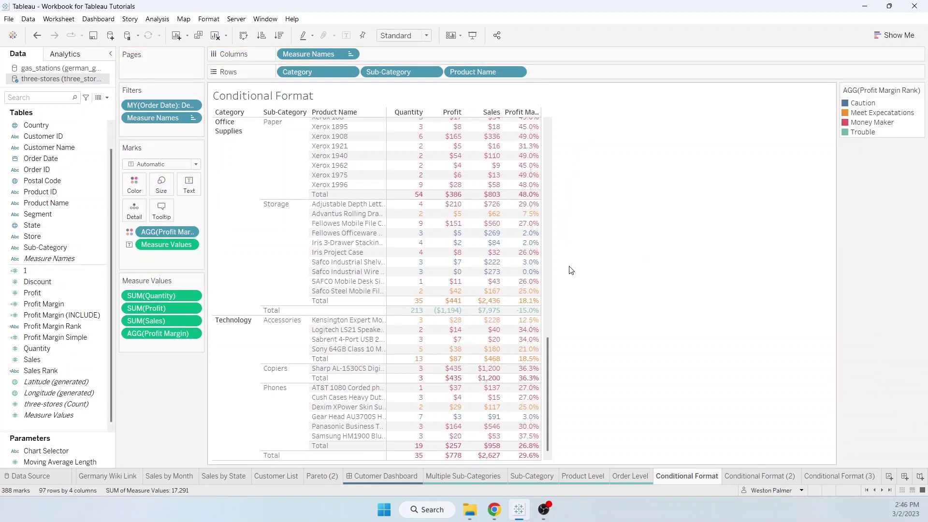
mouse_move(538, 311)
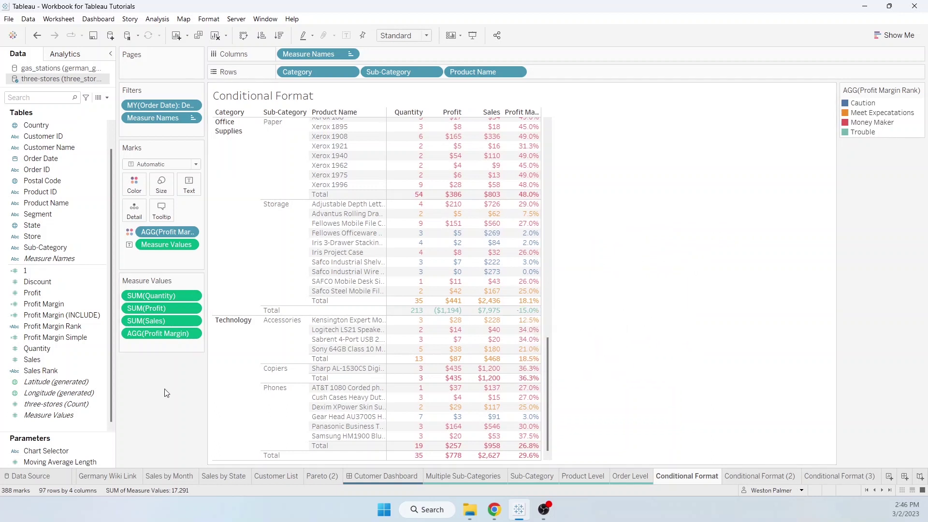
right_click(191, 233)
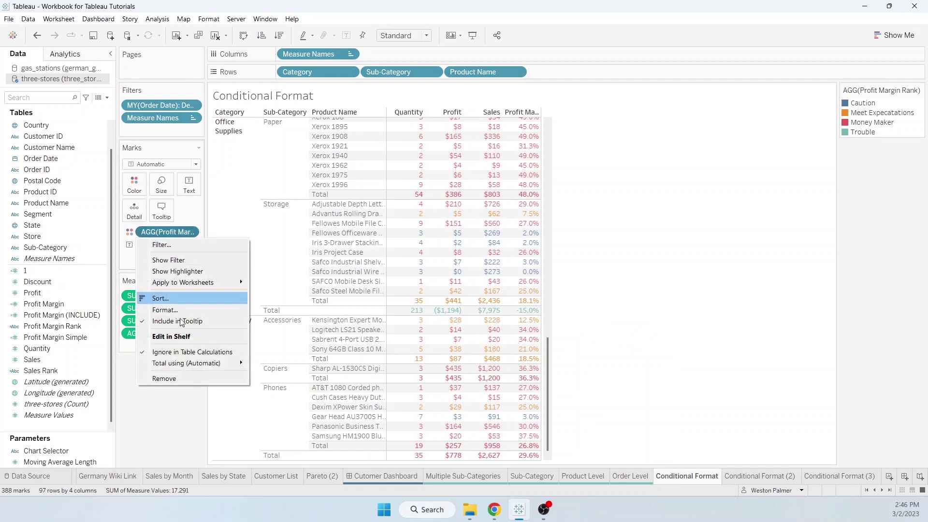
- Set the Profit Margin Rank colour field's Total using to Hide so totals become #Missing
mouse_move(178, 367)
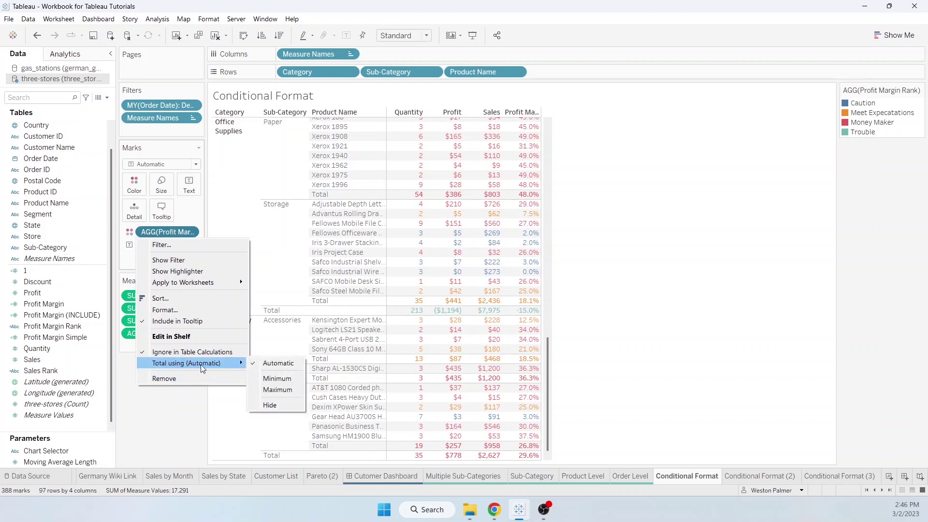
left_click(202, 428)
left_click(194, 296)
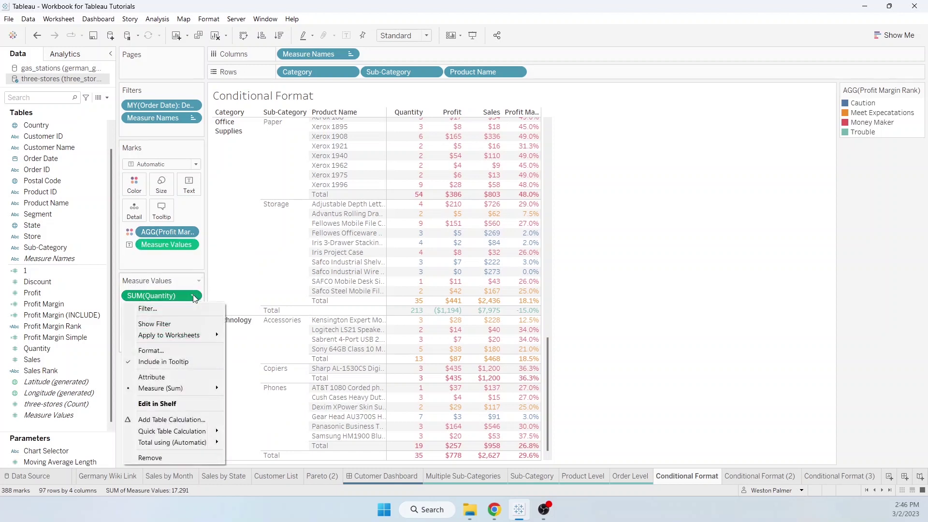
mouse_move(181, 441)
left_click(190, 231)
left_click(190, 231)
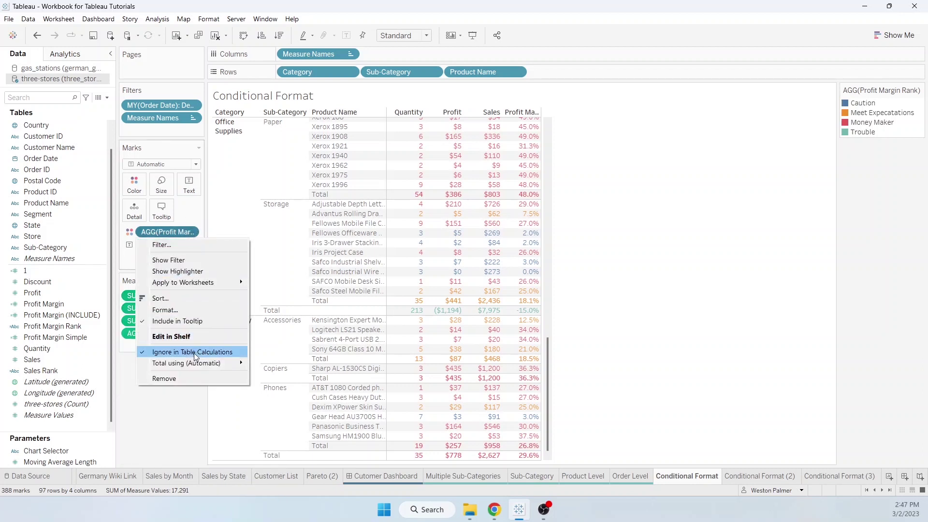
mouse_move(196, 363)
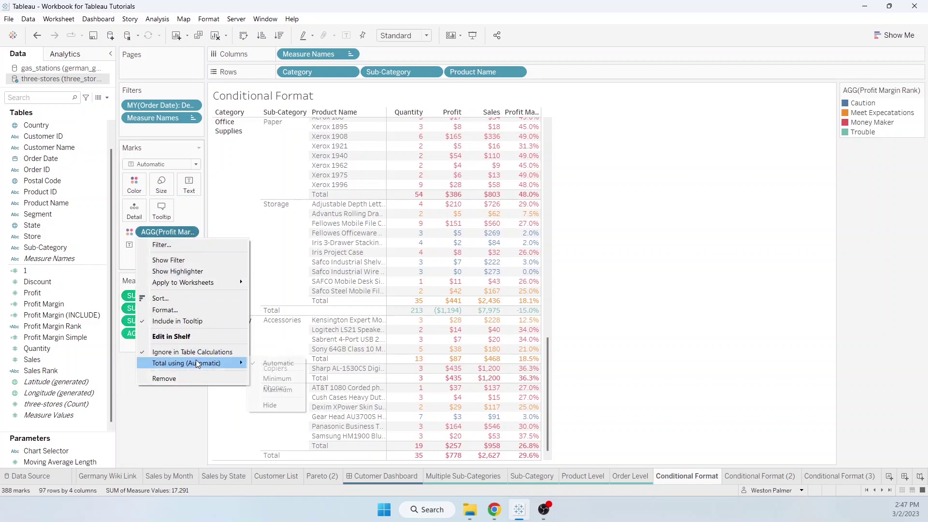
left_click(285, 402)
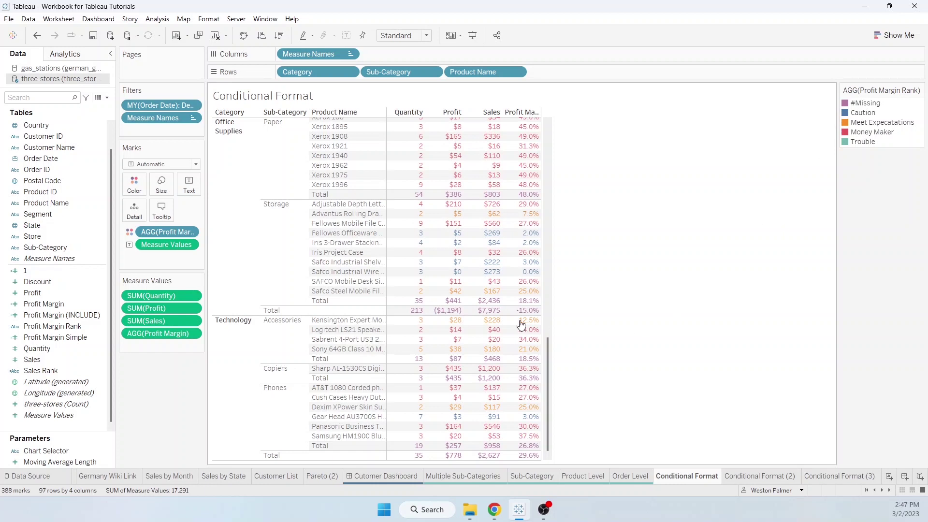
mouse_move(455, 314)
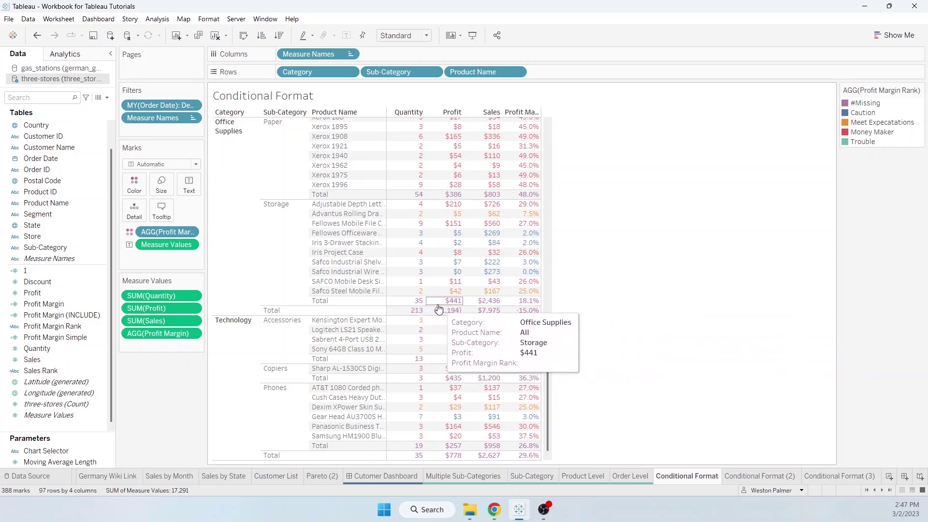
left_click(135, 184)
- Assign dark grey from the Seattle Grays palette to #Missing, then go to Conditional Format (2)
left_click(178, 220)
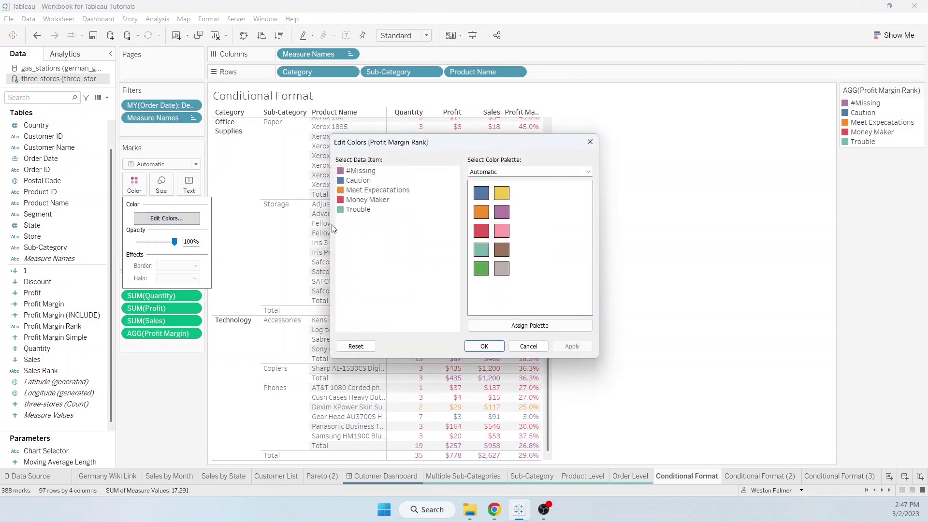
left_click(587, 172)
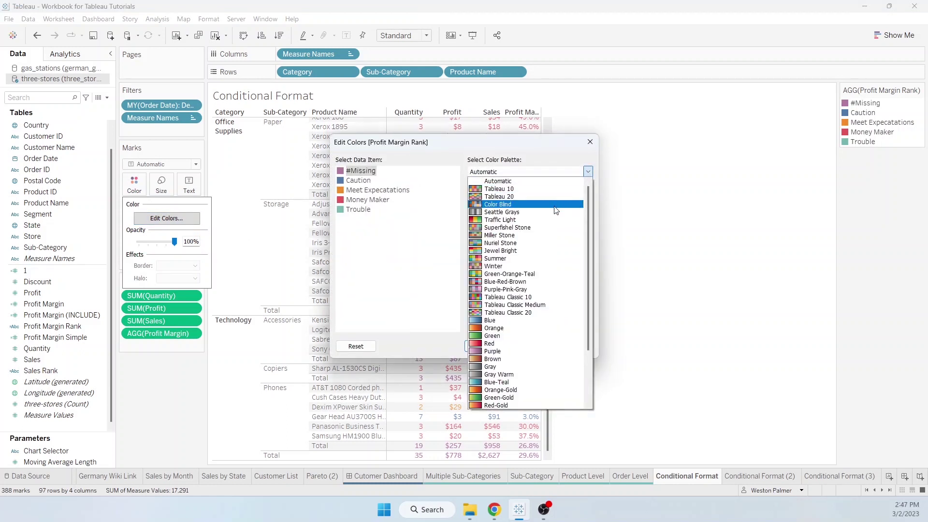
left_click(544, 213)
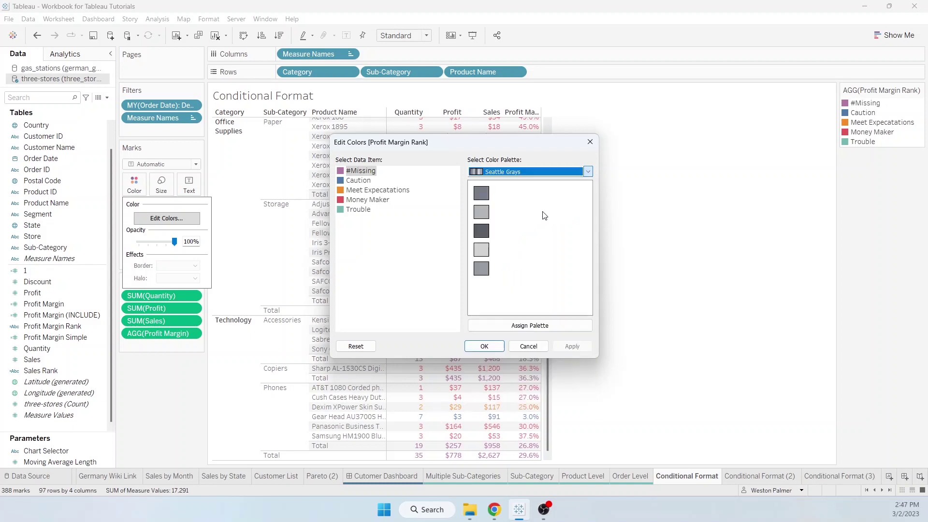
left_click(486, 232)
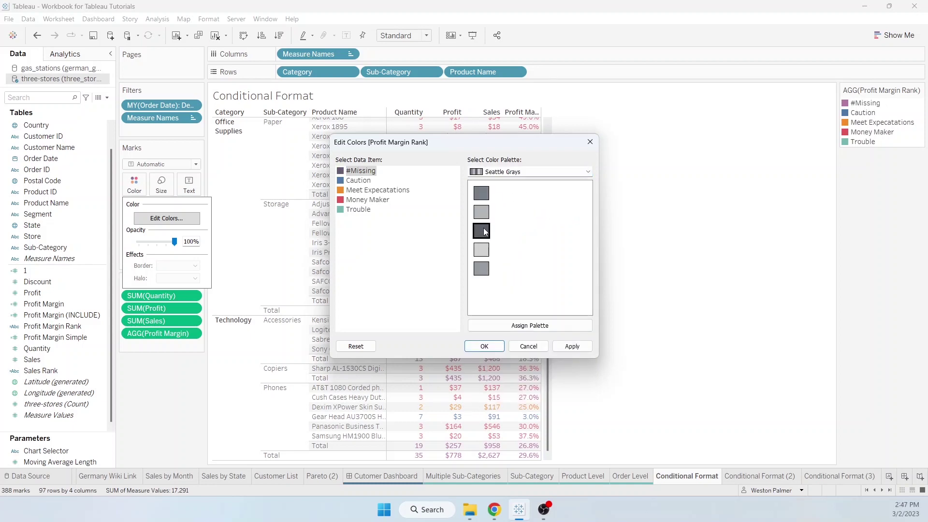
left_click(484, 347)
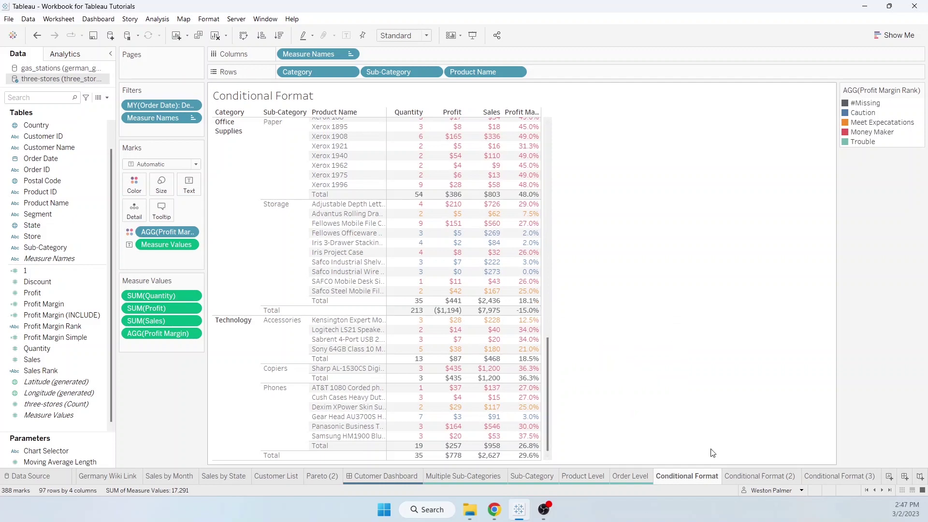
left_click(759, 476)
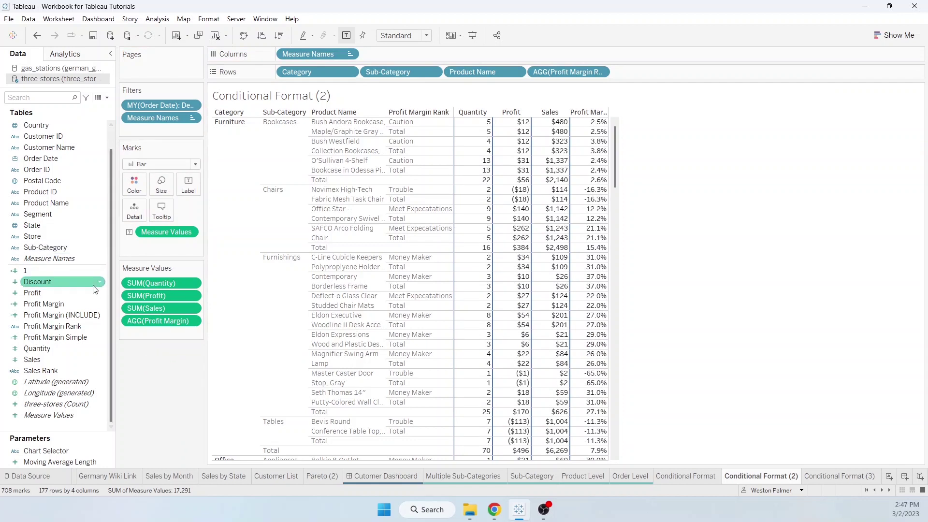
right_click(100, 272)
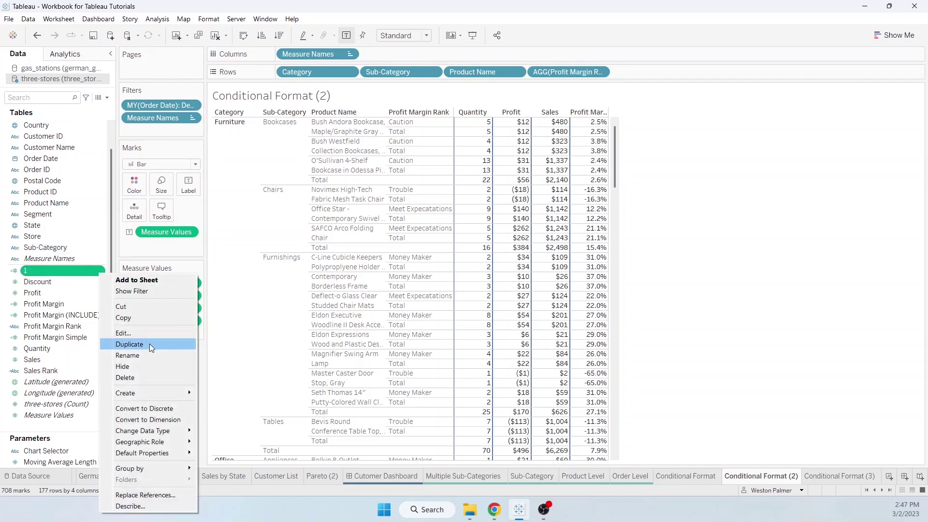
left_click(145, 333)
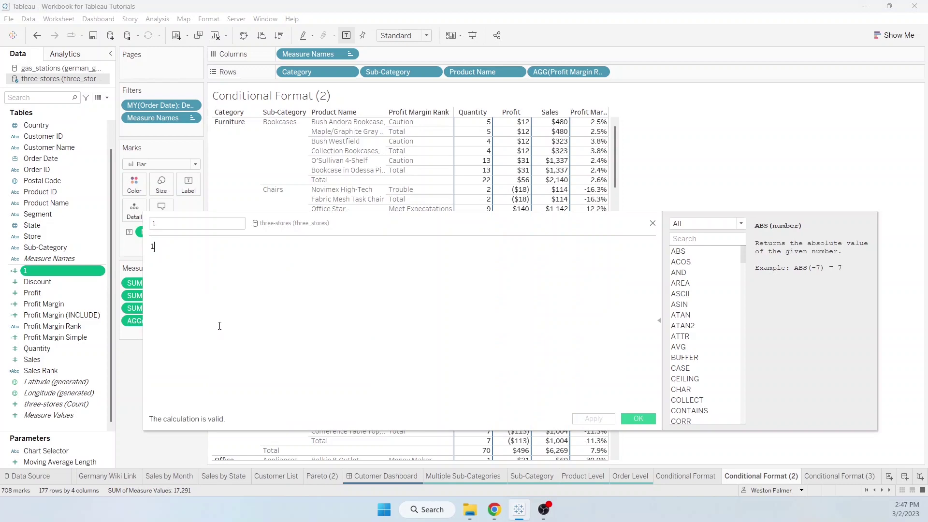
left_click(628, 417)
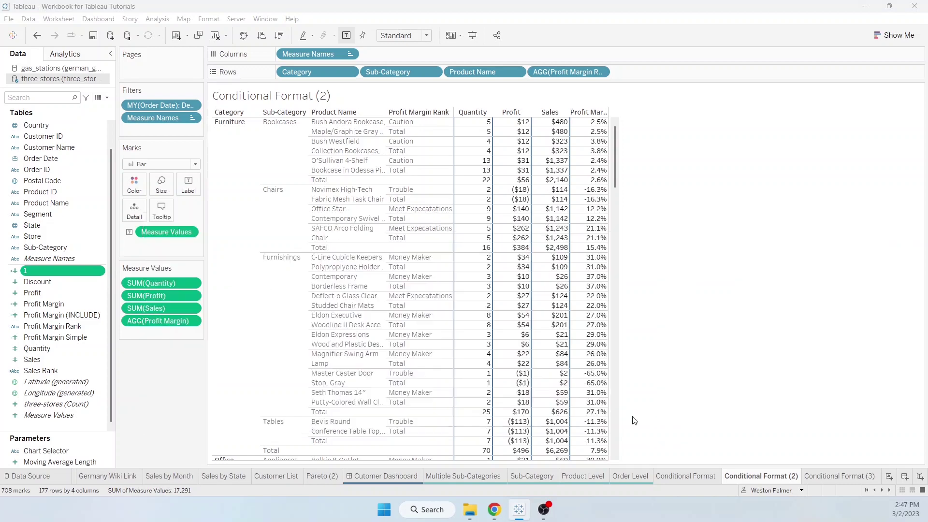
- Put the constant 1 on Size and change its aggregation from SUM to Average
left_click_drag(44, 269, 155, 191)
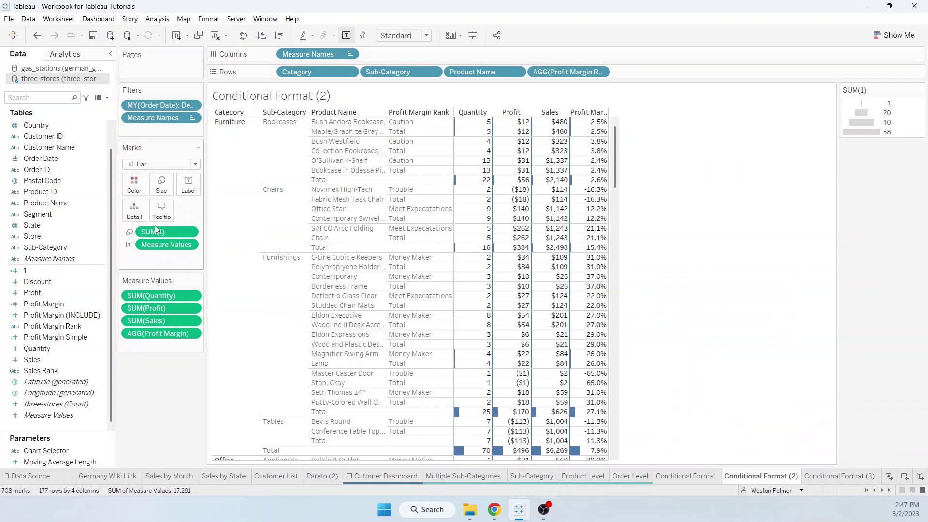
left_click(186, 231)
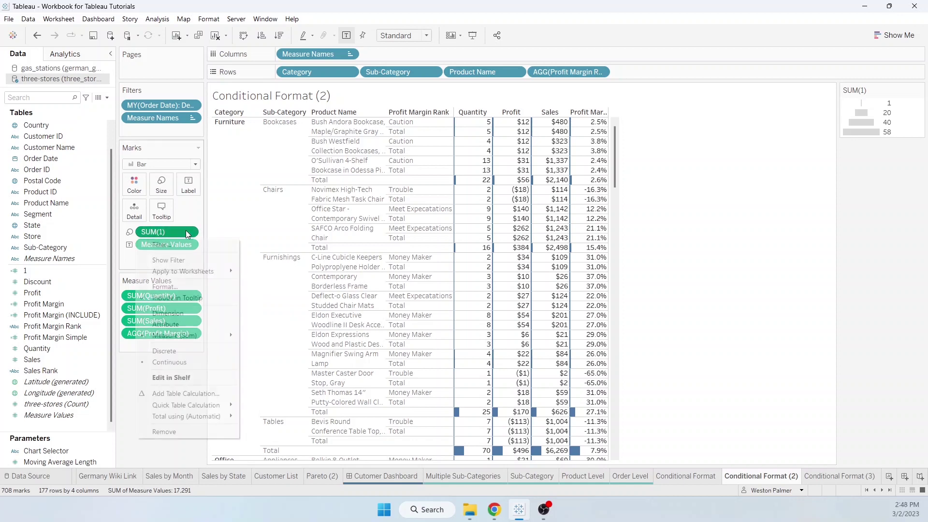
mouse_move(184, 337)
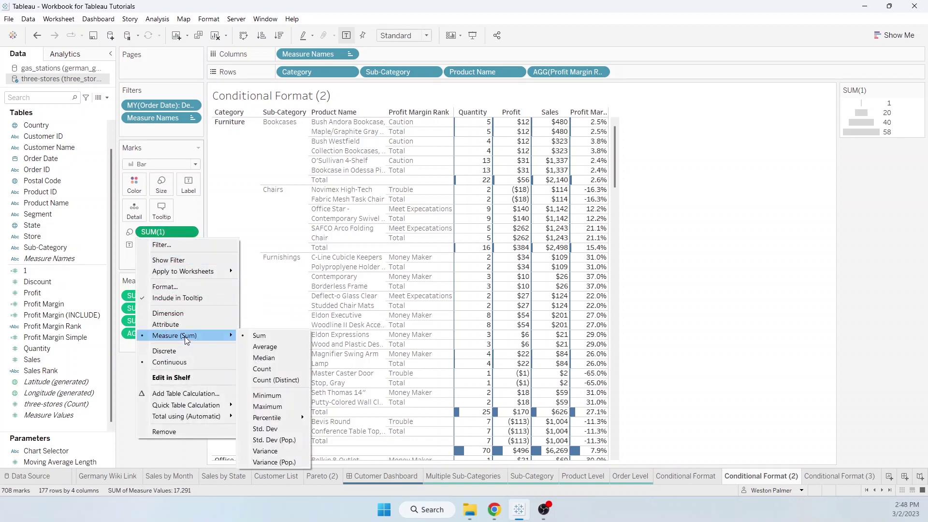
left_click(271, 346)
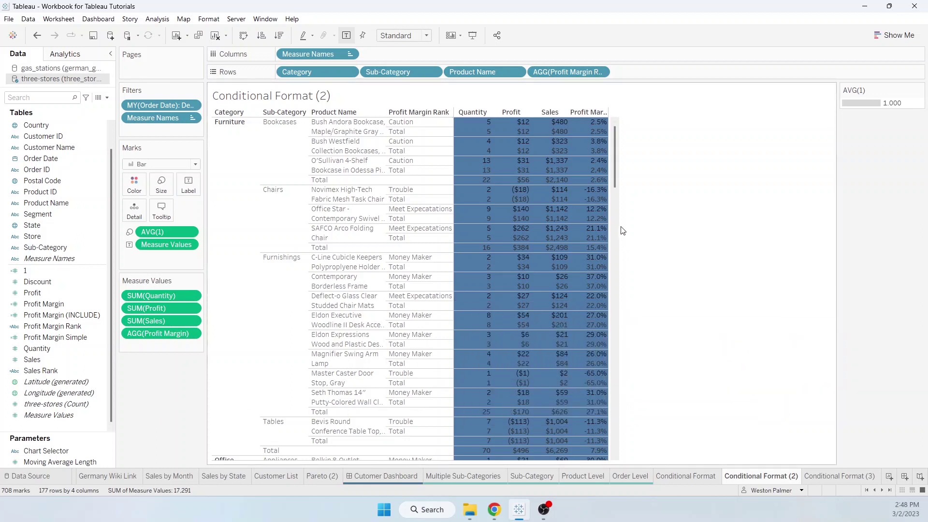
left_click(162, 186)
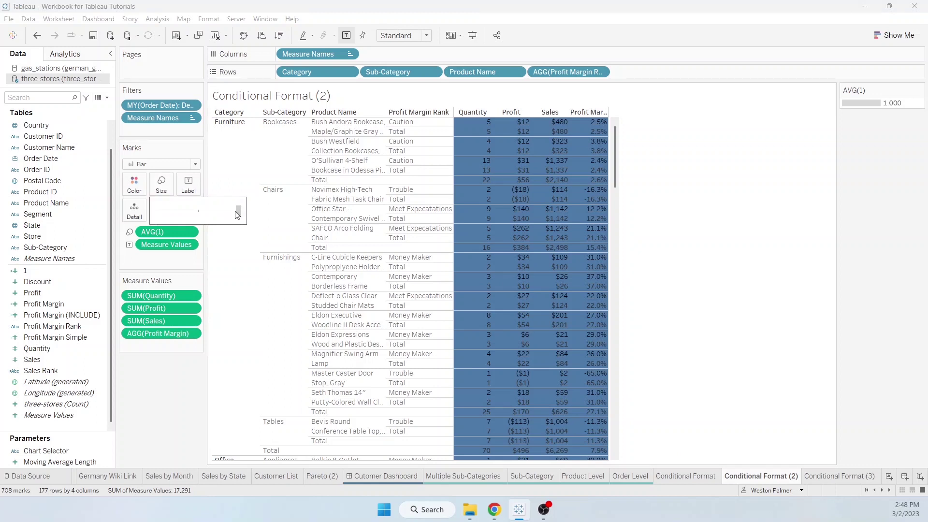
- Push the mark size slider to maximum so the bars fill every cell
mouse_move(213, 215)
left_mouse_down()
mouse_move(235, 218)
mouse_move(210, 211)
left_mouse_up()
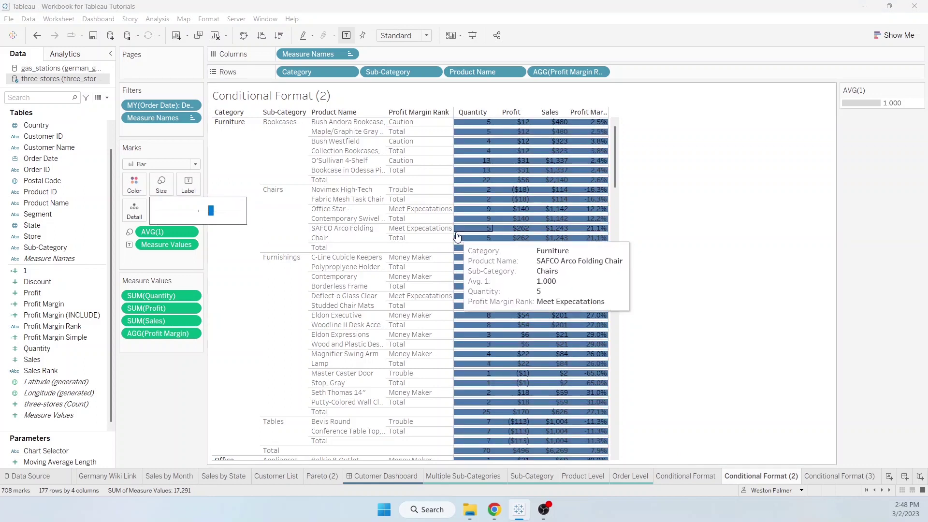
mouse_move(457, 236)
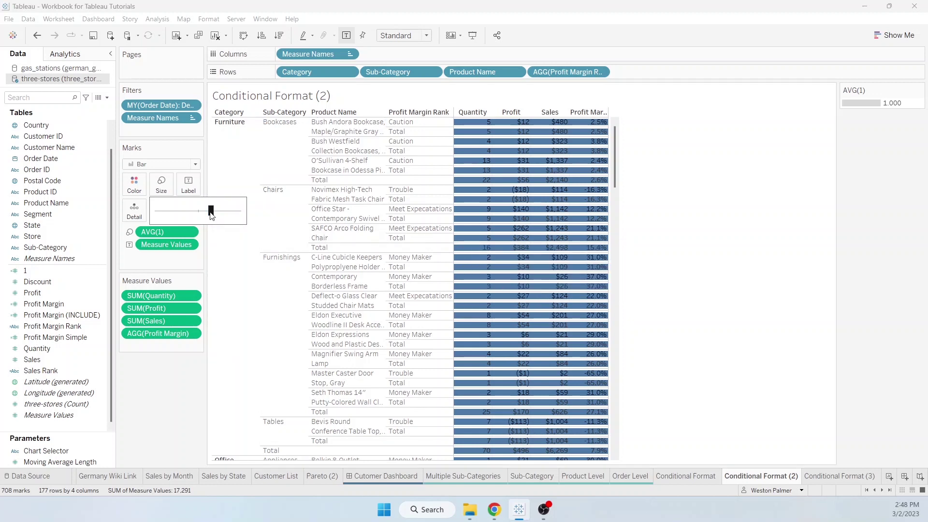
left_click_drag(210, 211, 239, 212)
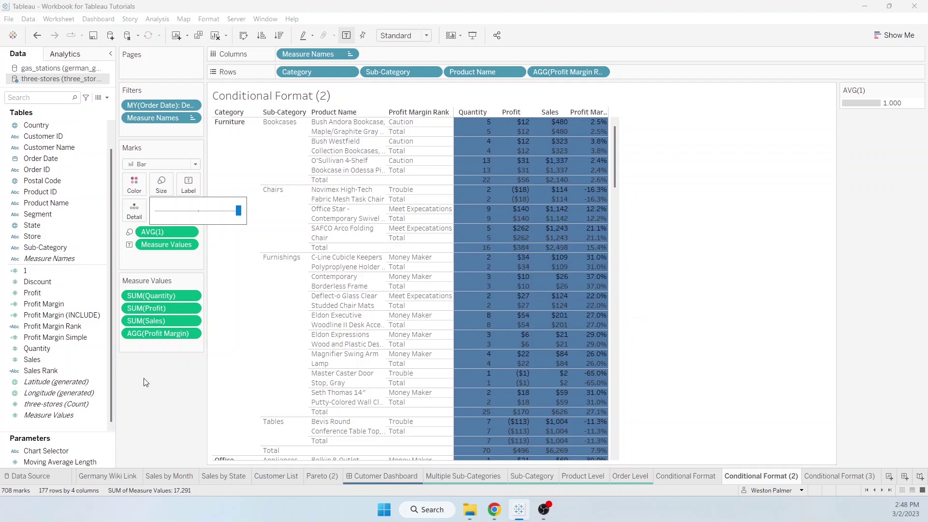
left_click(157, 381)
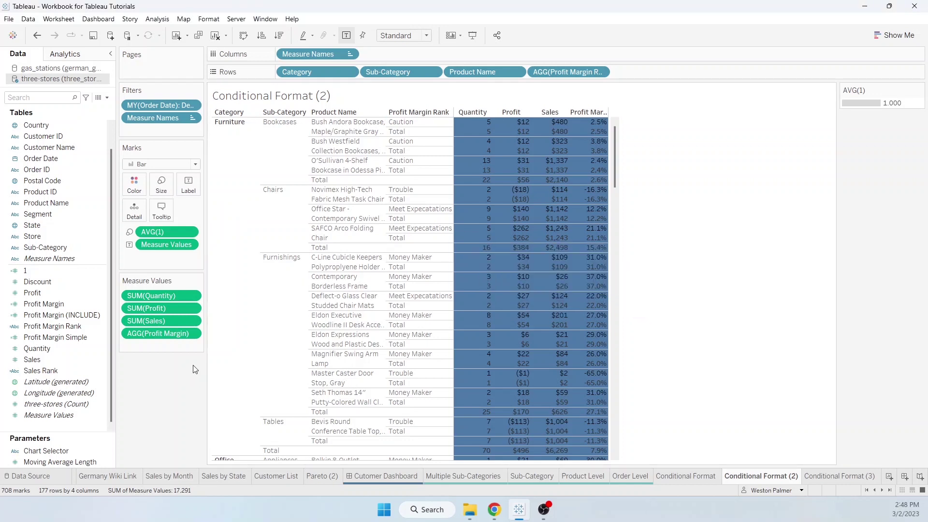
left_click(54, 293)
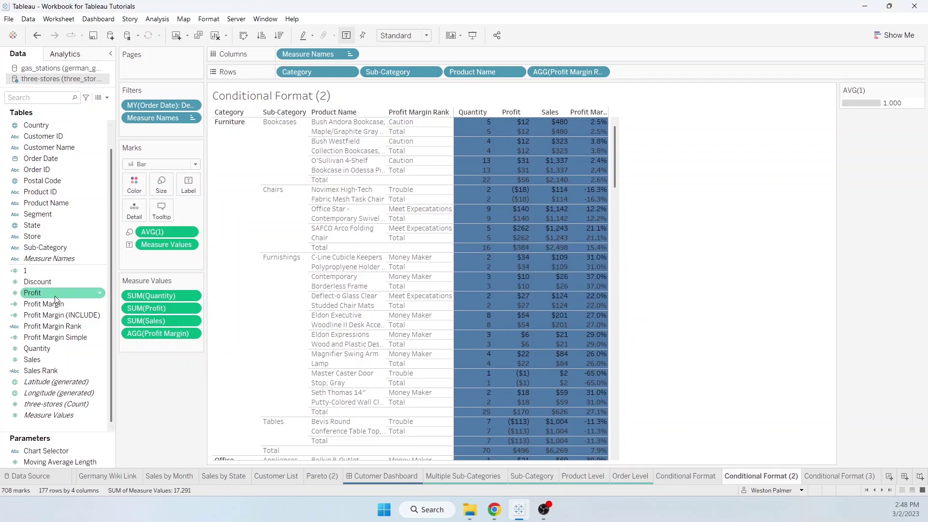
left_click(56, 303)
- Colour the cells by Profit Margin Rank and change Total using so totals become #Missing
left_click(77, 326)
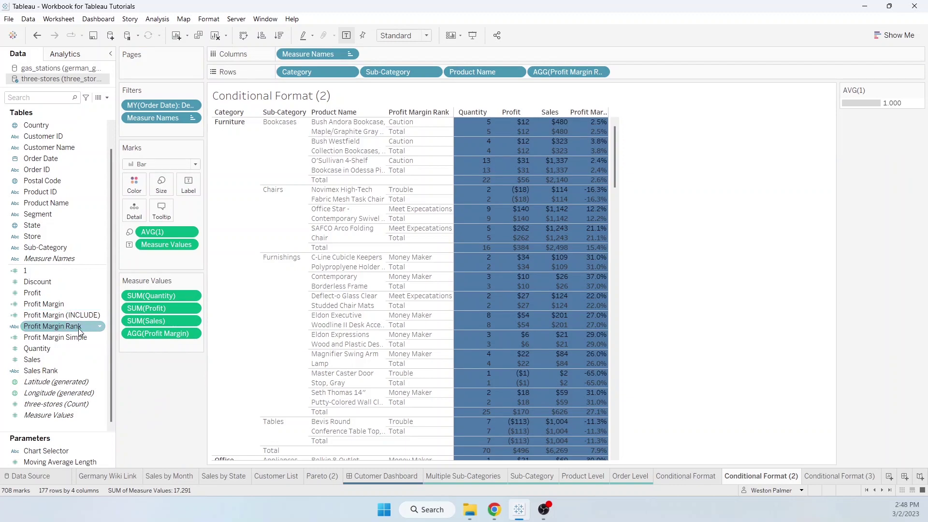
left_click_drag(77, 327, 136, 189)
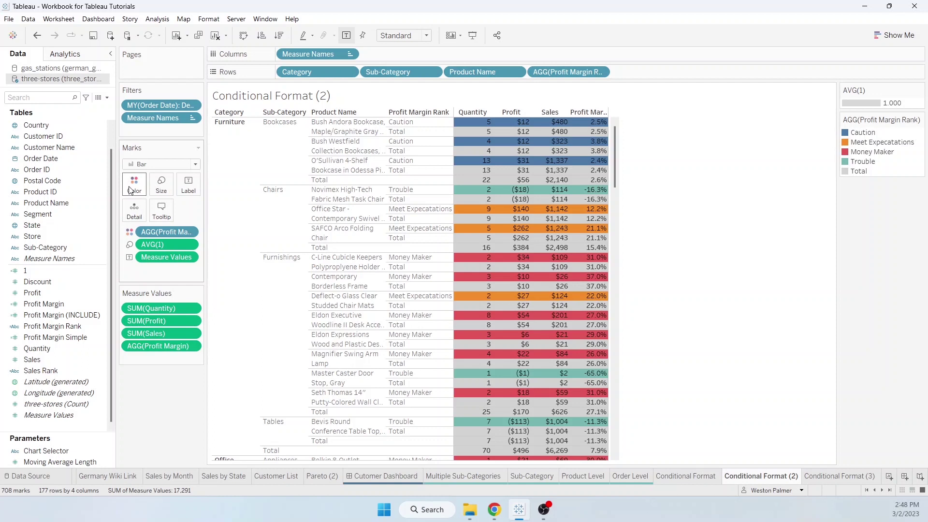
right_click(192, 233)
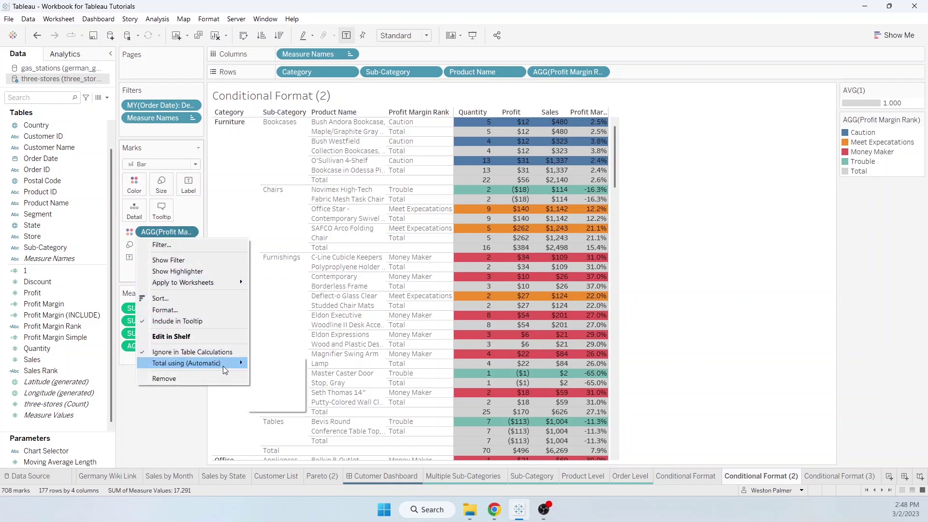
mouse_move(222, 367)
left_click(271, 405)
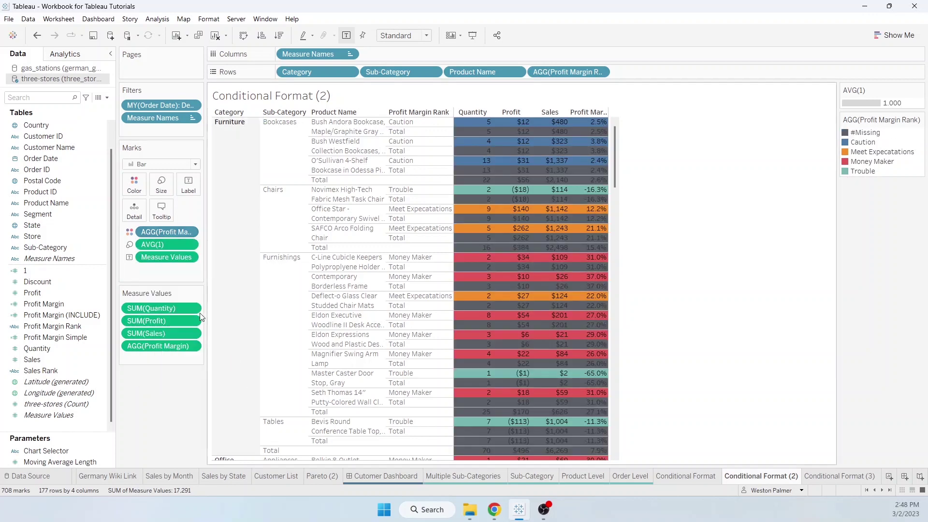
- Give #Missing a light grey from the Seattle Grays palette
left_click(135, 184)
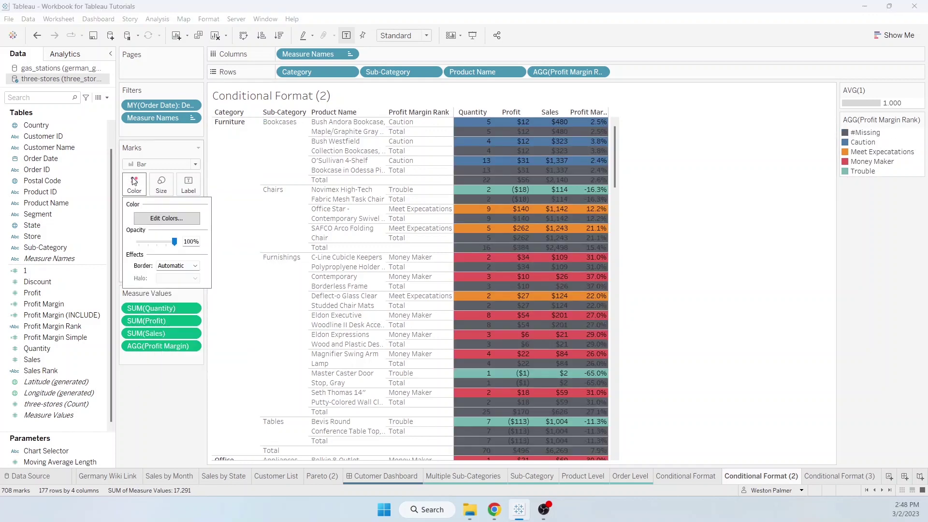
left_click(181, 219)
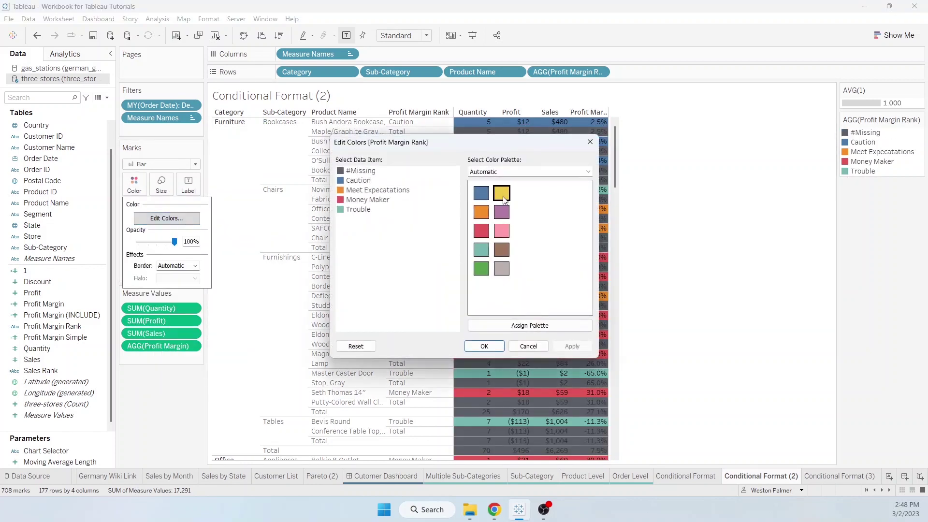
left_click(521, 173)
left_click(509, 210)
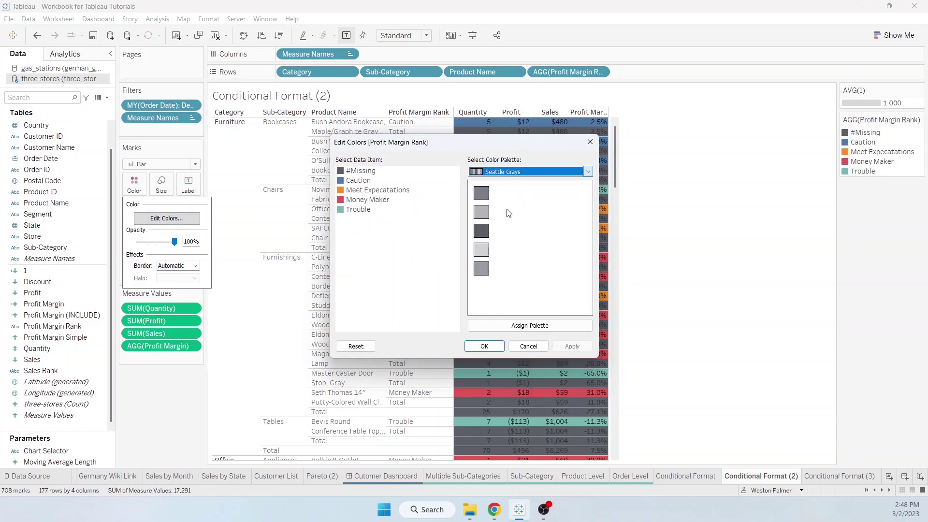
left_click(486, 351)
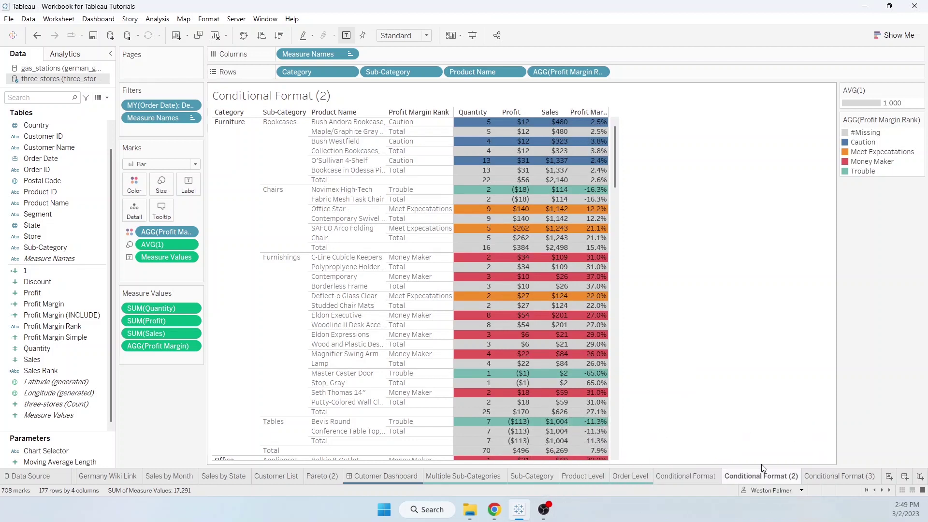
left_click(809, 478)
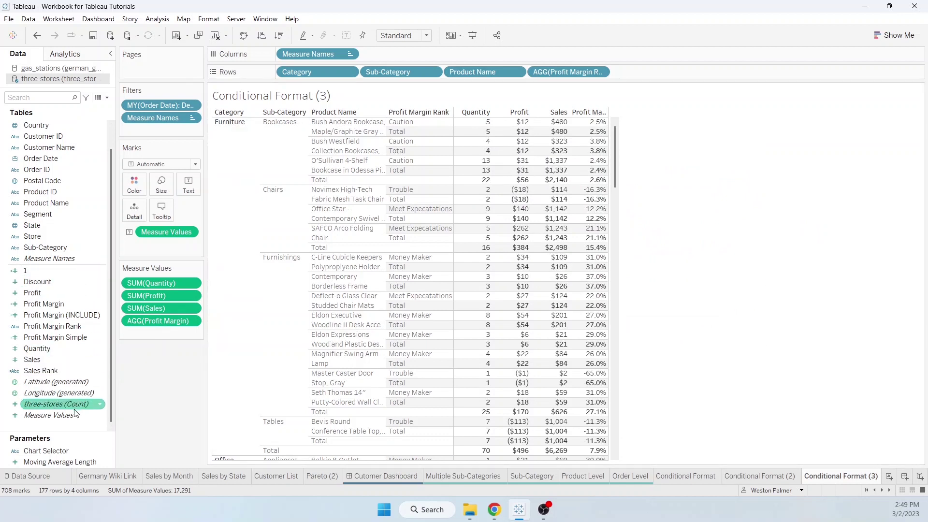
left_click_drag(63, 415, 138, 193)
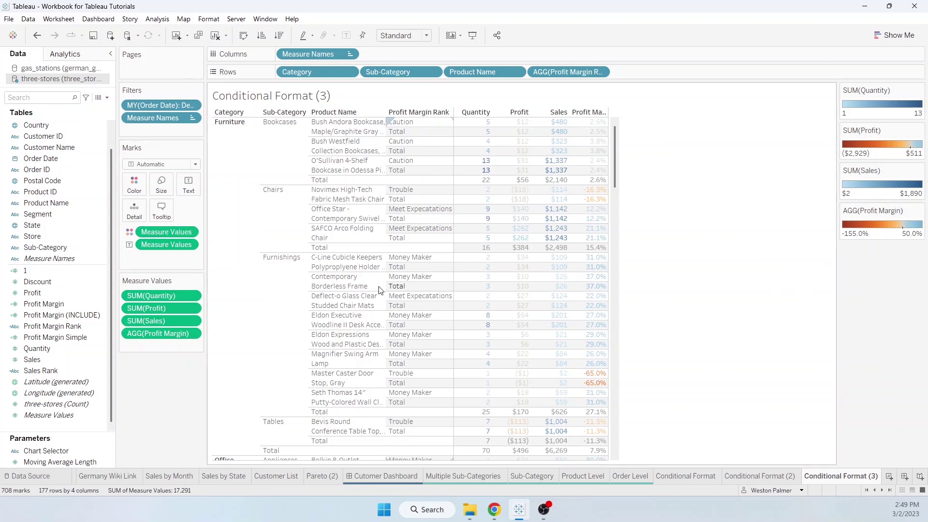
- Combine the Measure Values legends, then switch back to separate per-measure legends
left_click(190, 233)
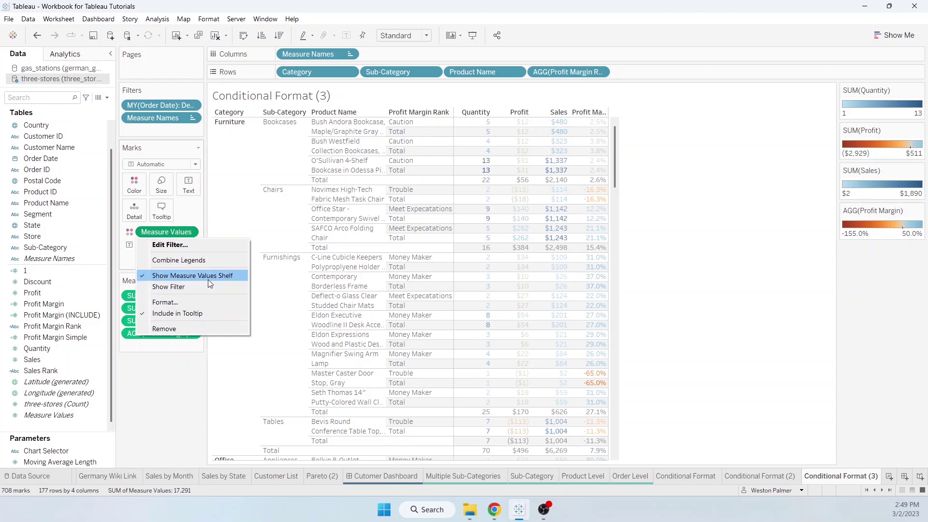
left_click(194, 261)
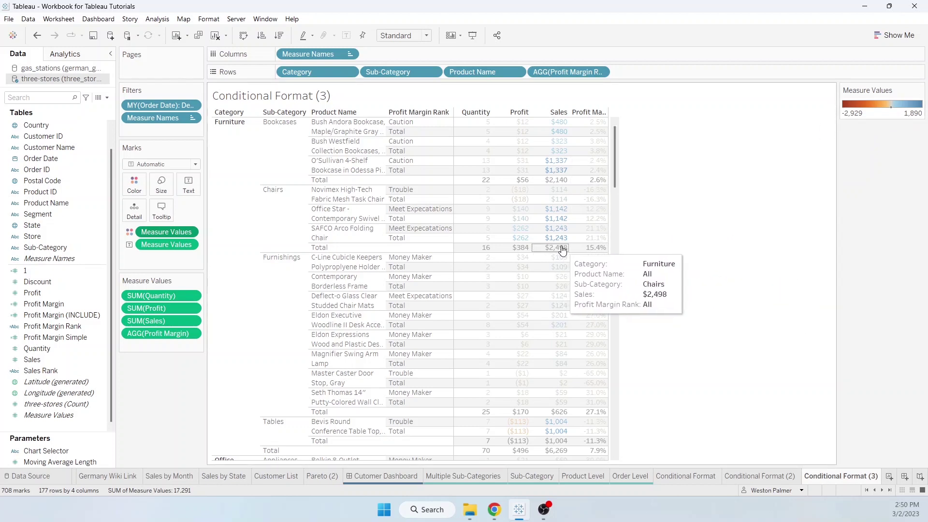
left_click(188, 231)
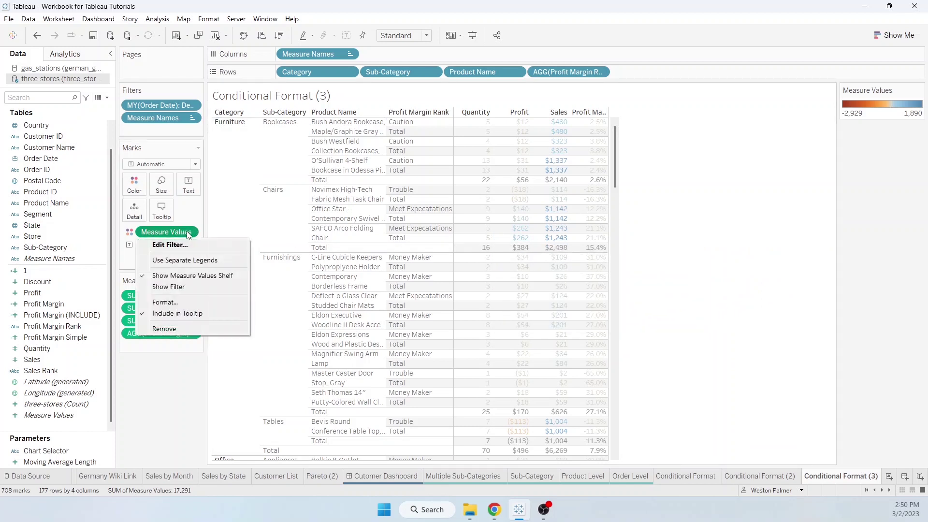
left_click(202, 263)
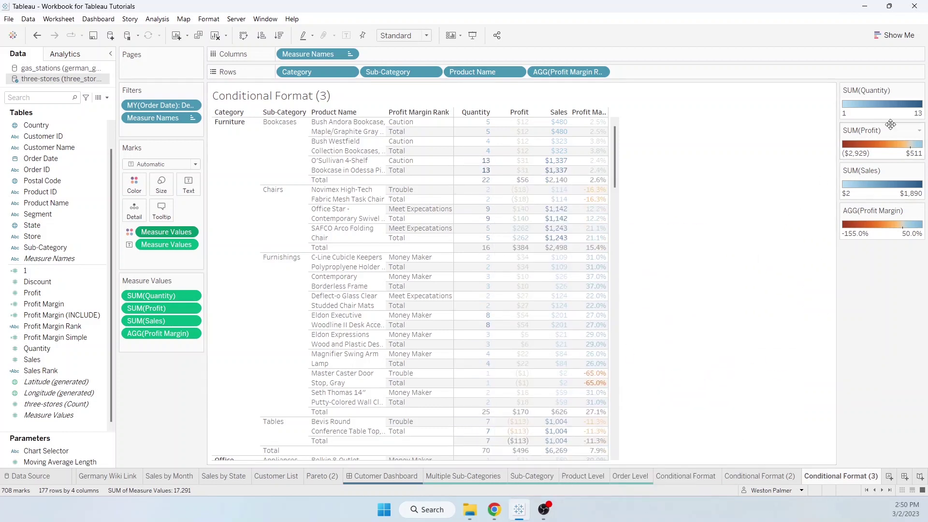
left_click(919, 92)
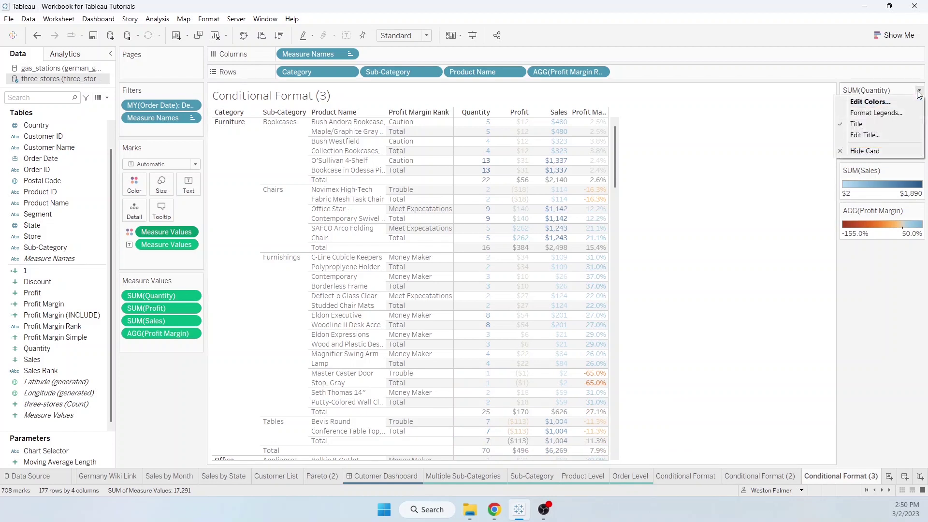
- Make Quantity's colour stepped with 2 steps and a fixed start and end of 1
left_click(886, 101)
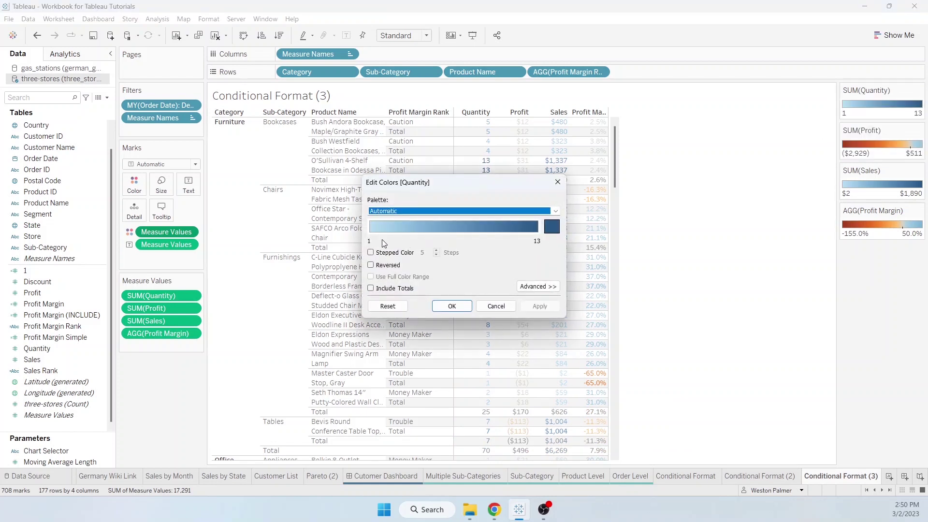
left_click(377, 253)
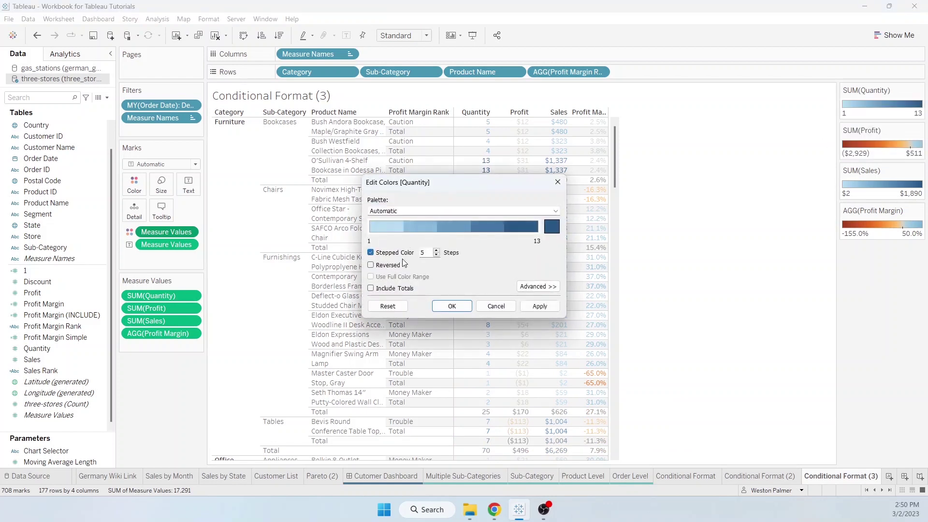
left_click(437, 256)
left_click(436, 256)
left_click(436, 257)
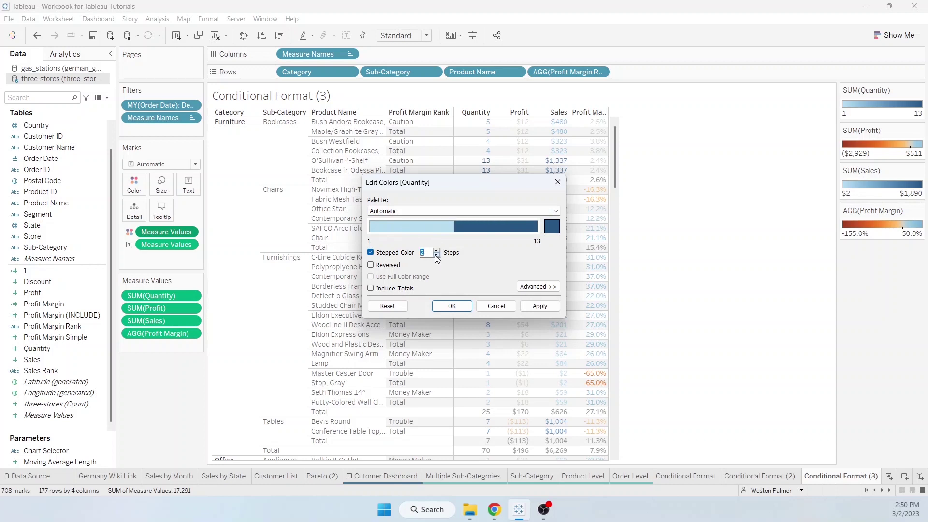
left_click(532, 288)
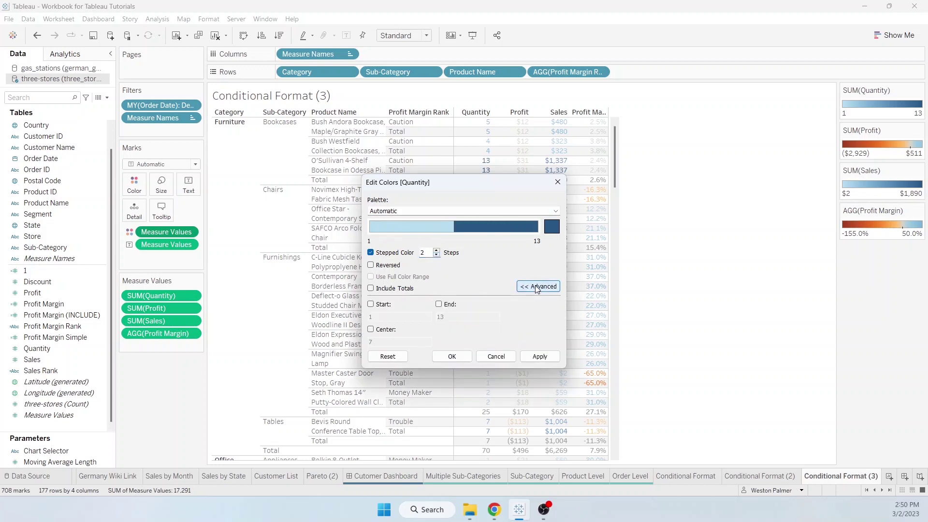
left_click(371, 305)
left_click(438, 303)
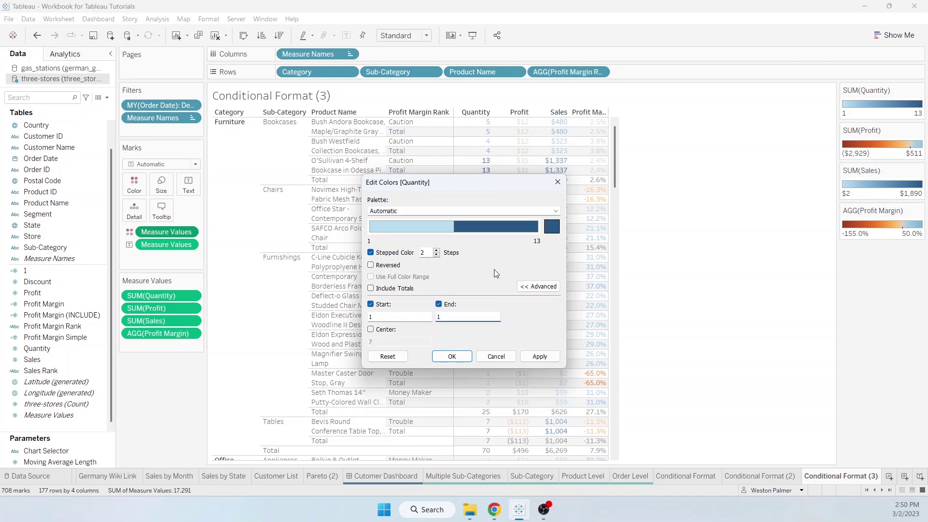
- Set the Quantity colour to green and apply it
left_click(551, 226)
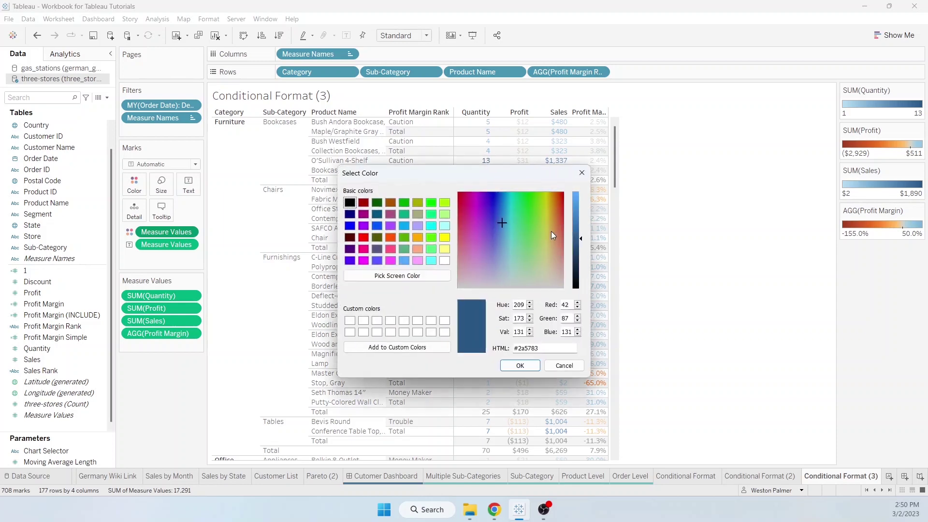
left_click(405, 203)
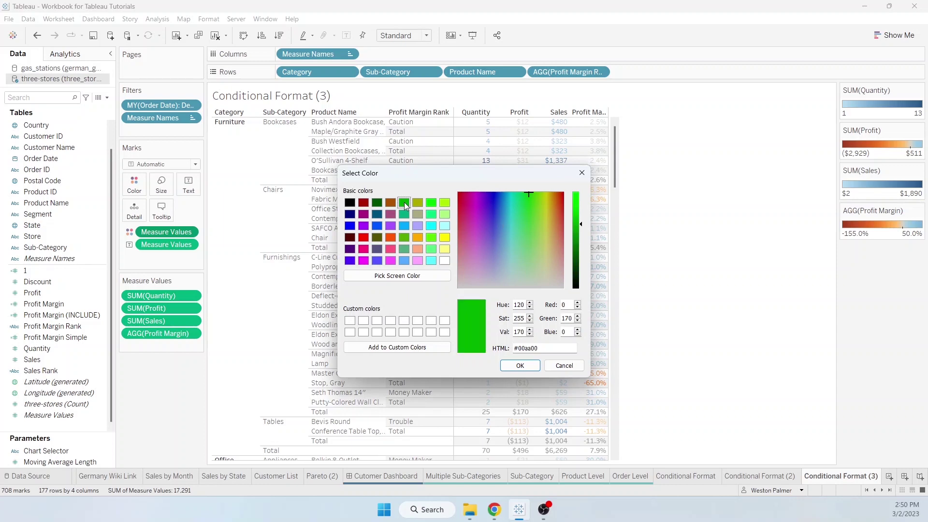
left_click(522, 367)
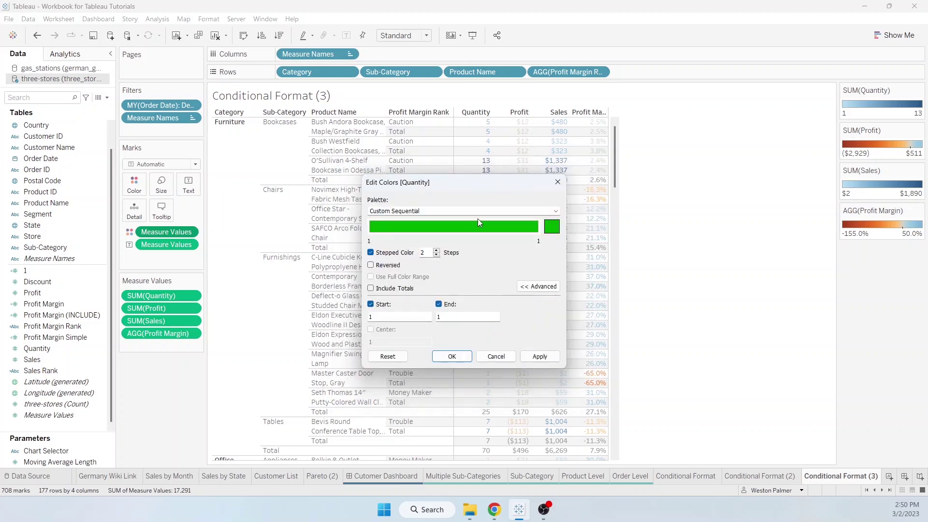
left_click_drag(462, 186, 624, 212)
left_click(699, 381)
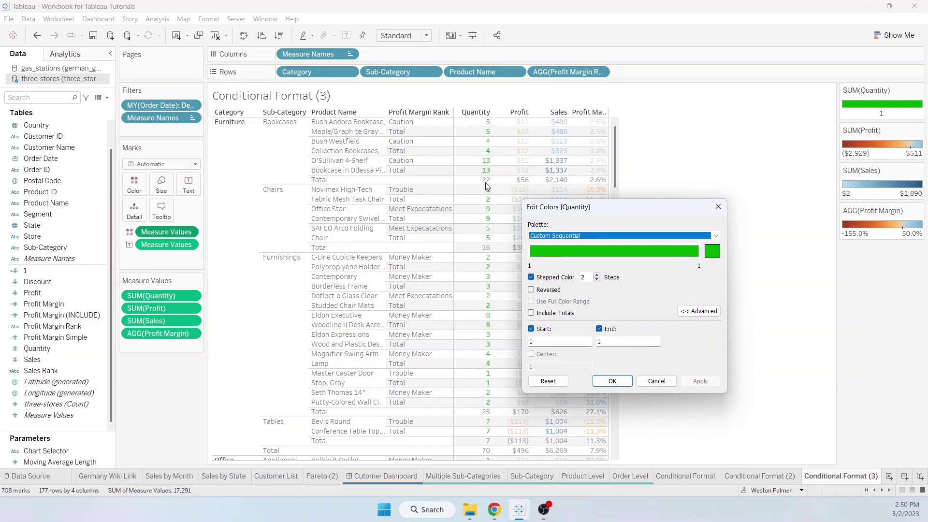
- Include totals in Quantity's colour range and change its colour from green to black
left_click(531, 313)
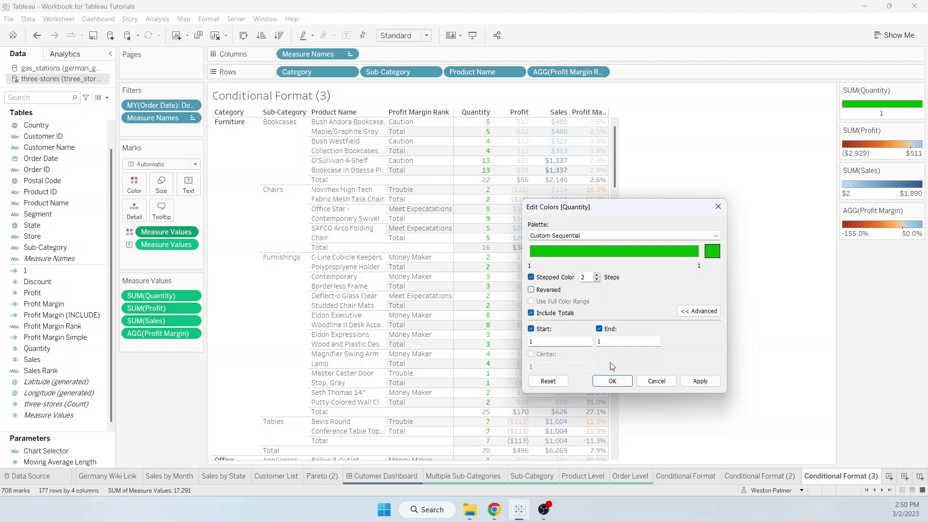
left_click(709, 385)
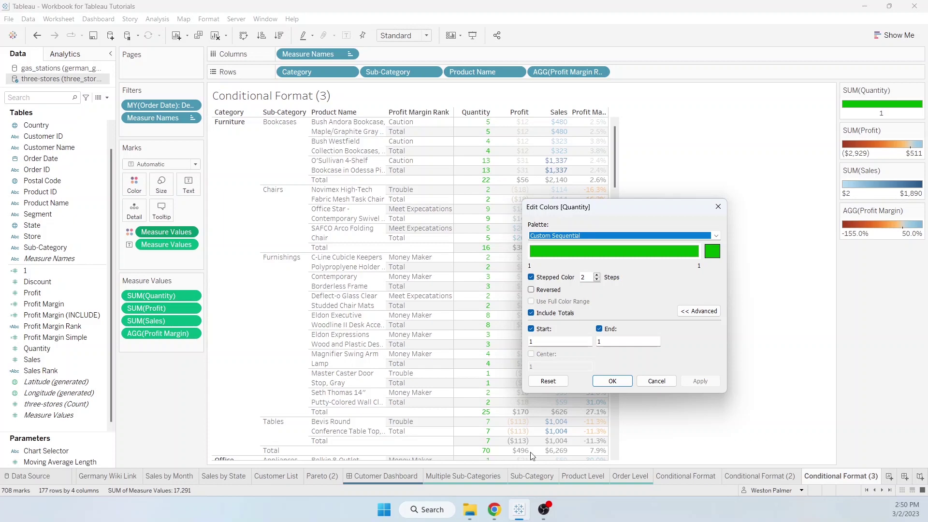
left_click_drag(626, 209, 701, 200)
left_click(787, 243)
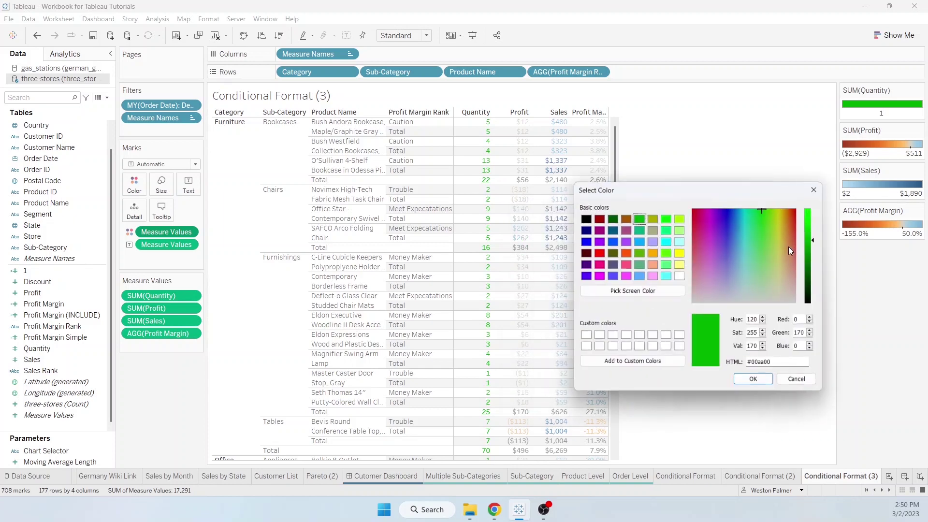
left_click(585, 219)
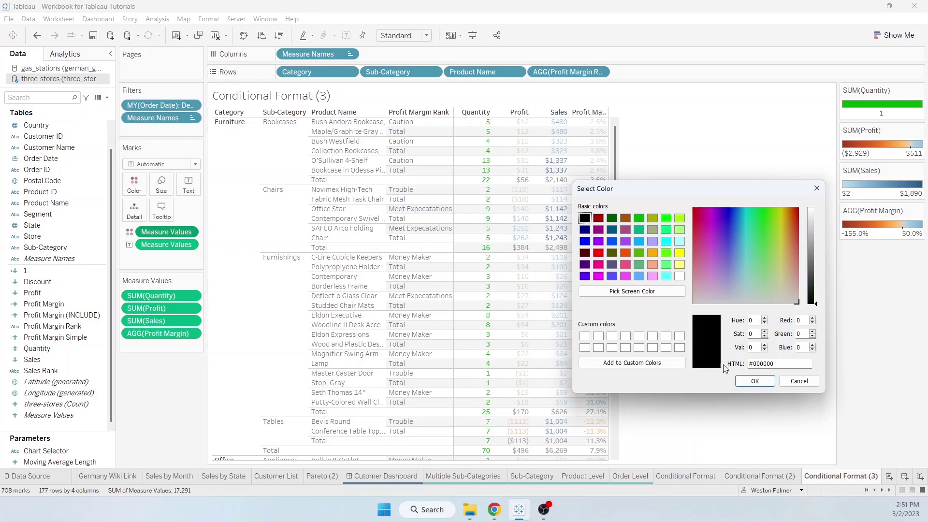
left_click(754, 381)
left_click(771, 372)
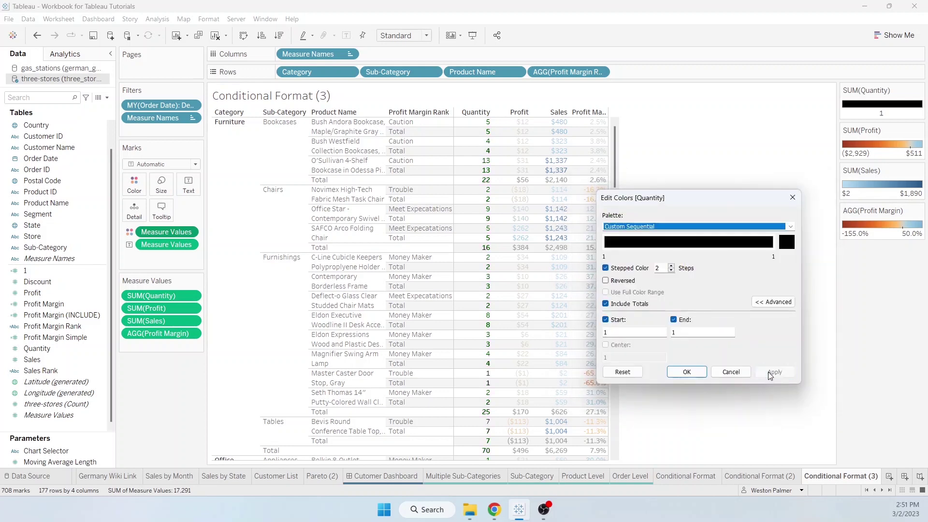
left_click(686, 372)
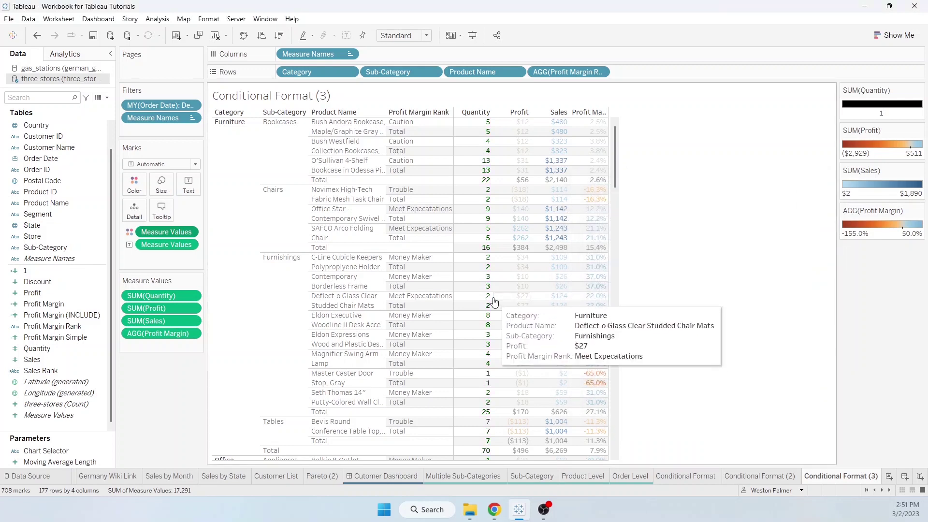